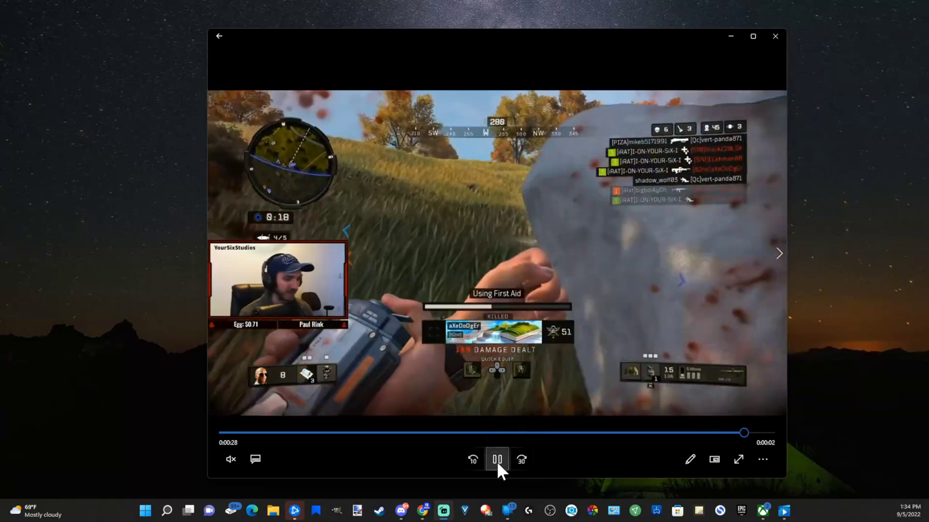
click(497, 461)
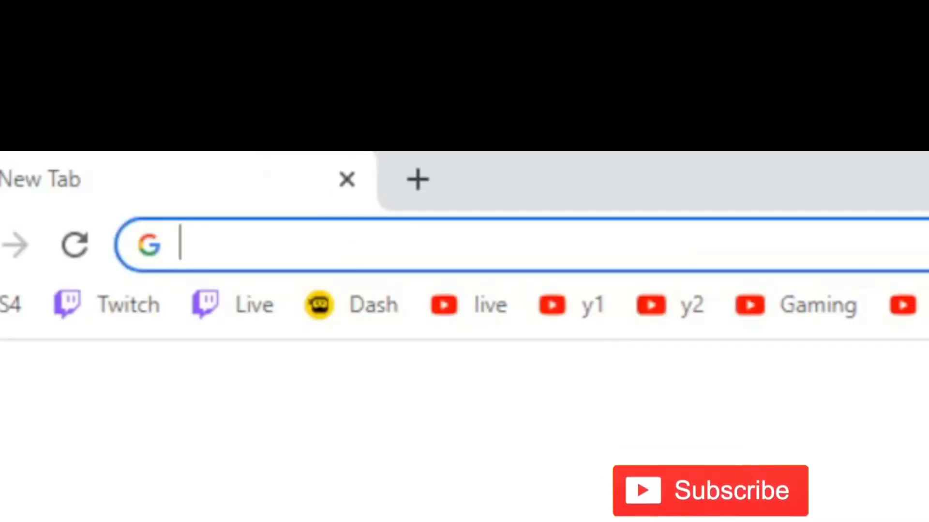
text(www.t)
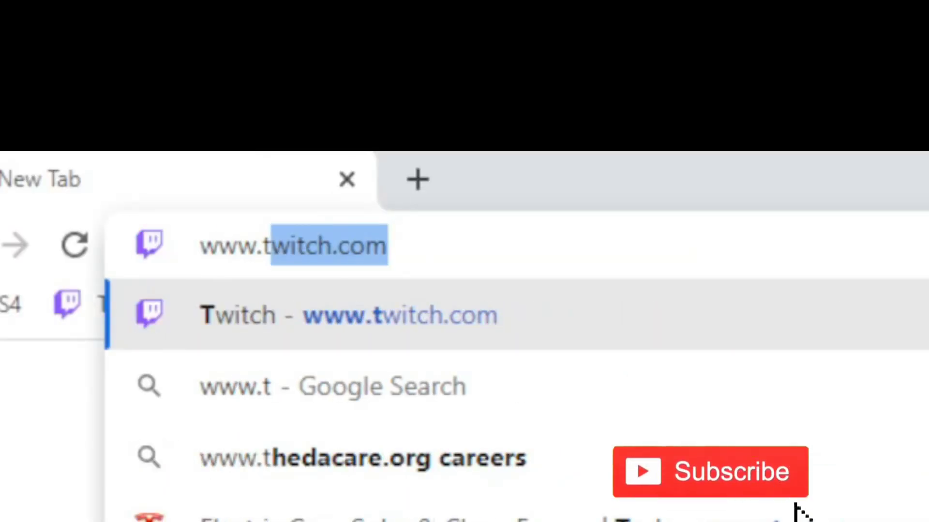
text(w)
key(Right)
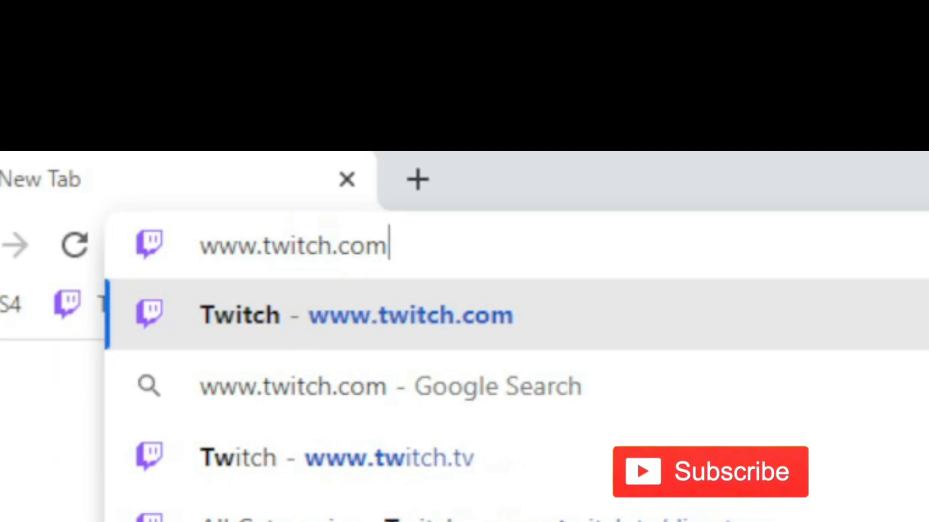
key(Return)
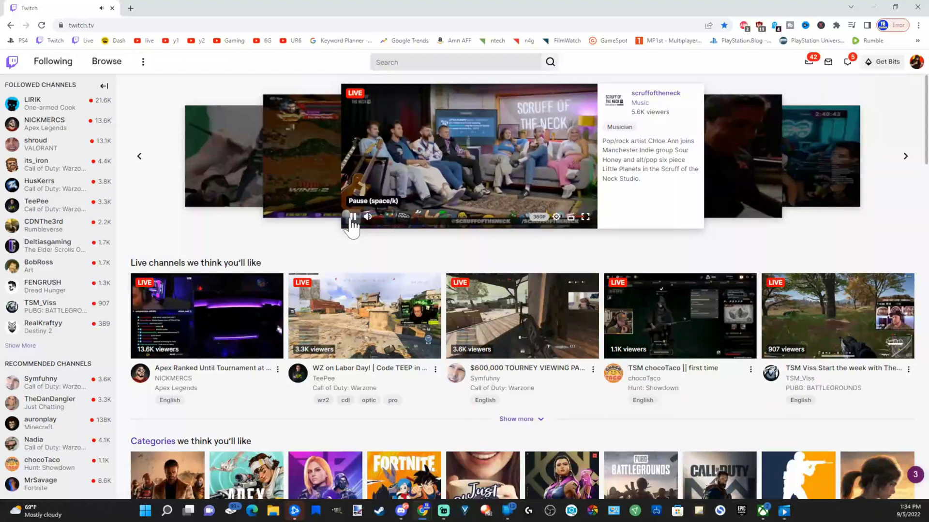
- Pause the featured stream and go to Video Producer from the profile avatar menu
click(352, 216)
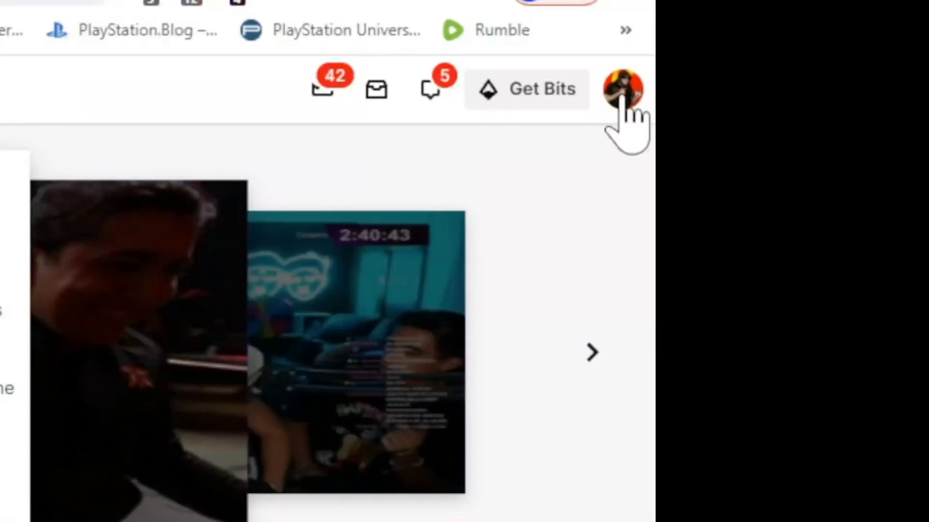
click(917, 64)
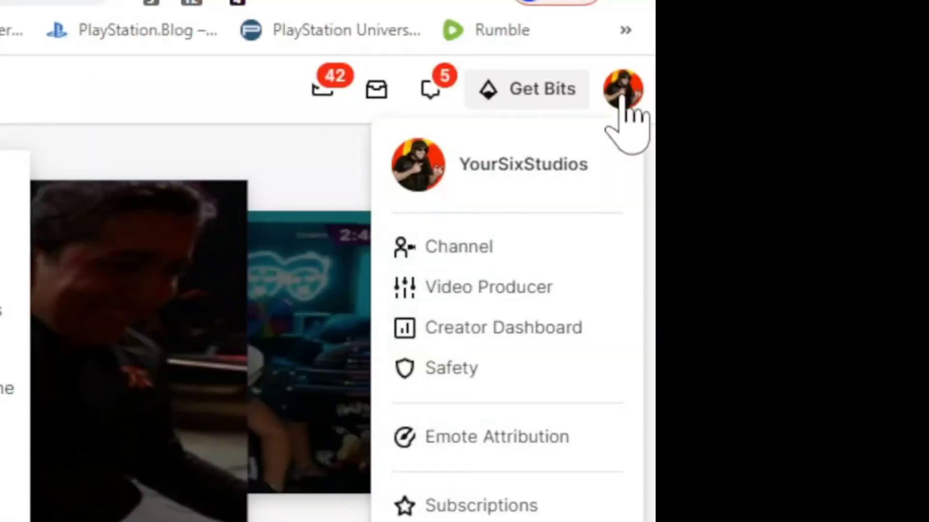
click(481, 292)
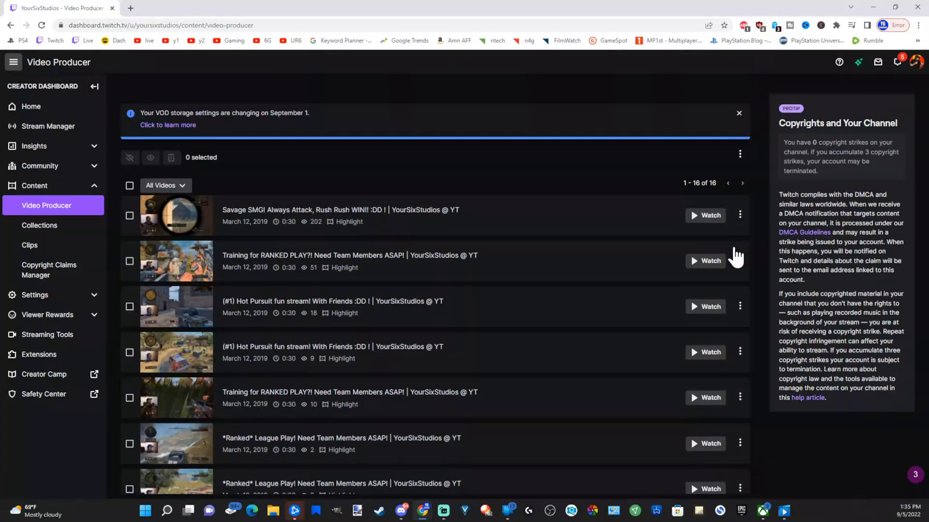
- Download the Hot Pursuit fun stream highlight as an MP4 from its options menu
click(740, 308)
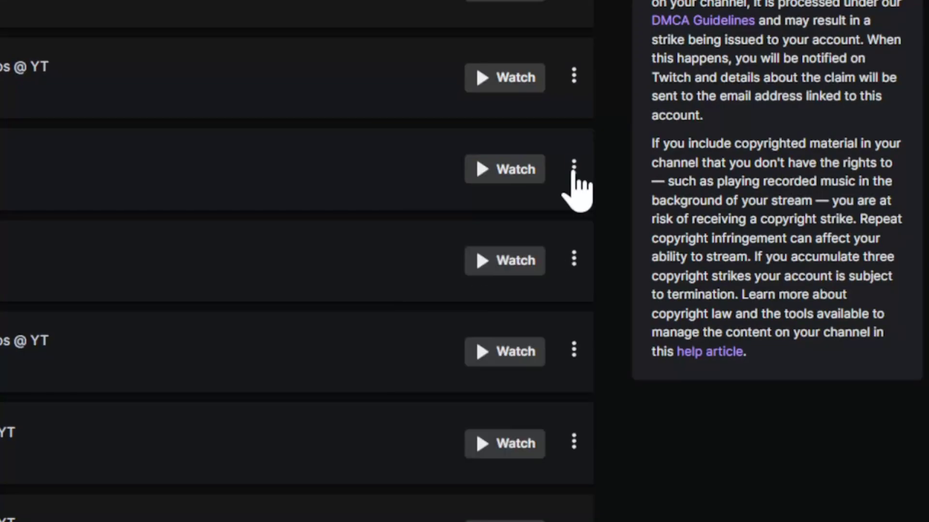
click(739, 308)
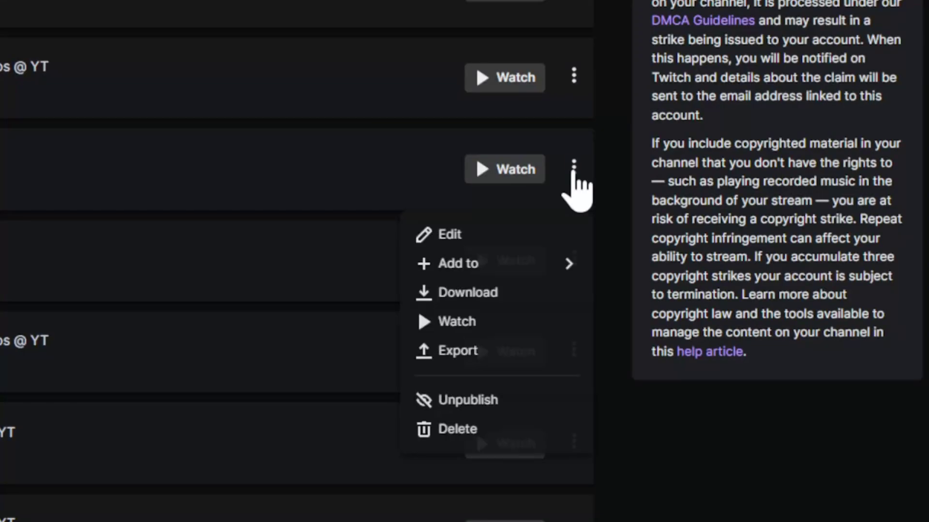
click(513, 297)
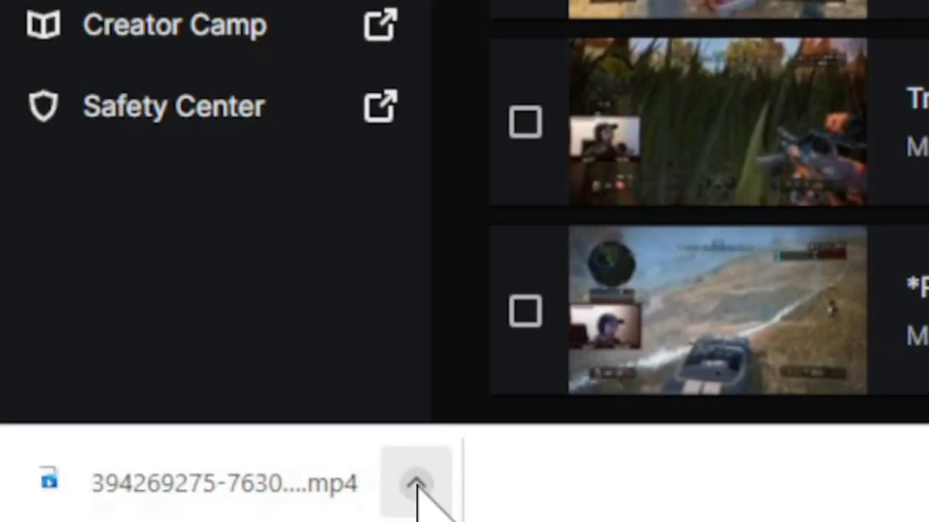
- Open the downloaded MP4 from the download bar and pause it in the player
click(103, 485)
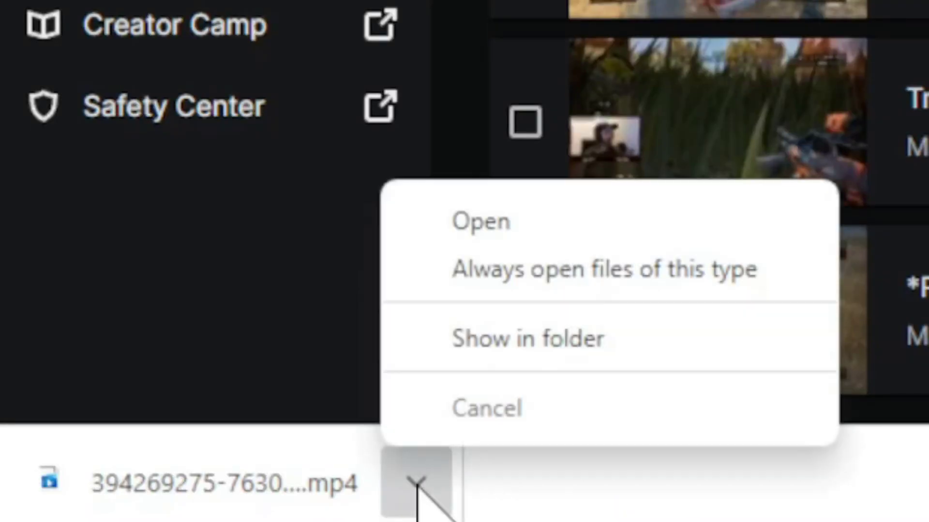
click(538, 234)
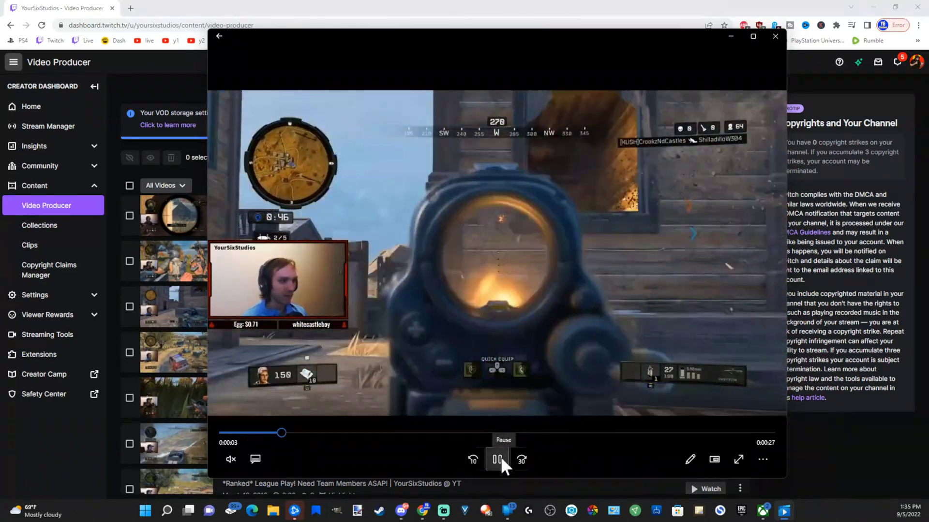
click(500, 456)
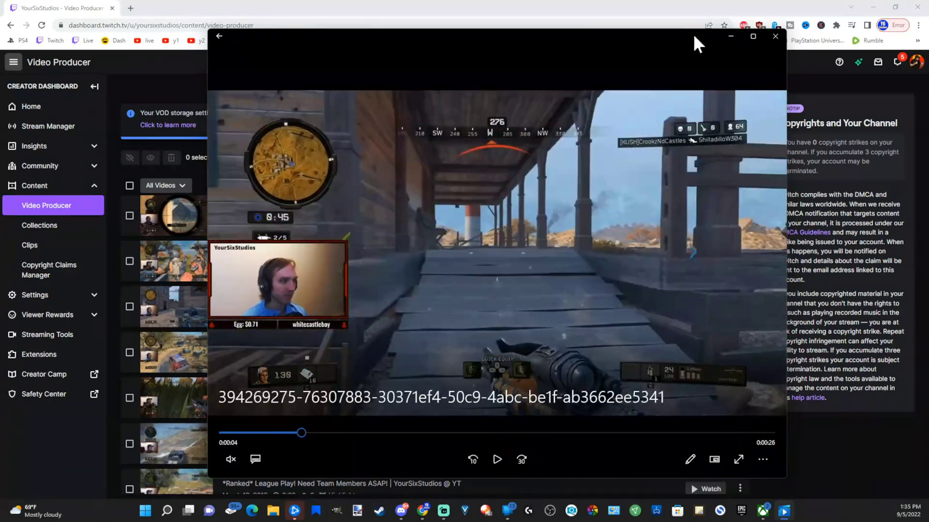
- Close the Windows Media Player window showing the highlight clip
click(774, 36)
scroll(692, 244, down, 3)
scroll(632, 303, down, 3)
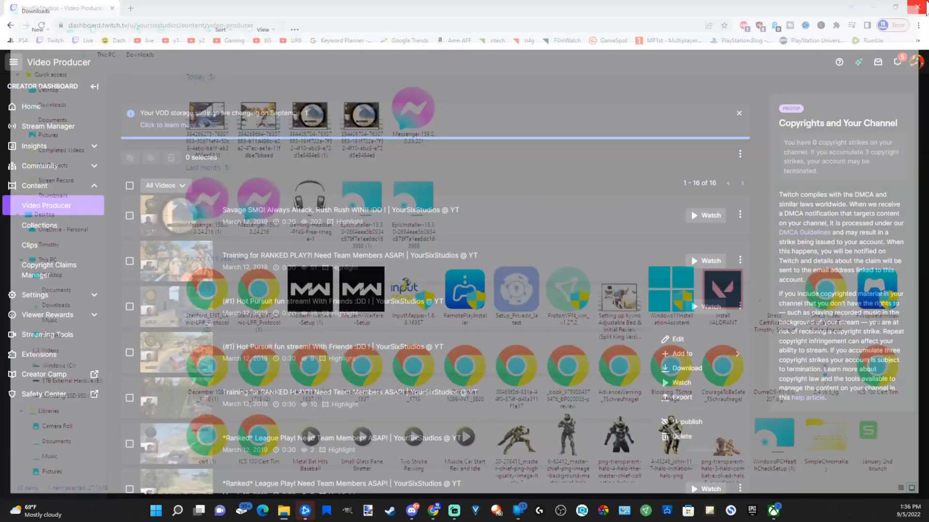
scroll(303, 265, down, 1)
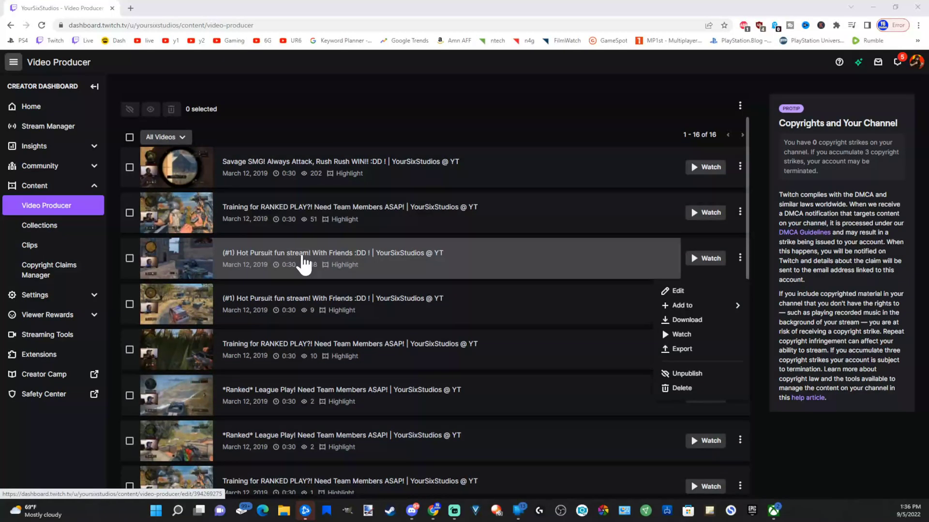
scroll(303, 264, down, 1)
scroll(304, 265, down, 1)
scroll(303, 265, down, 1)
scroll(304, 265, down, 1)
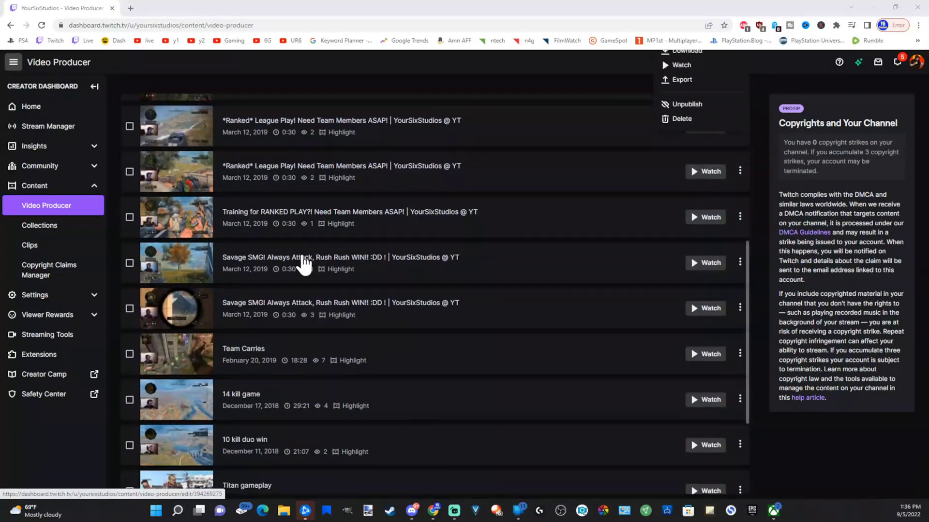
scroll(308, 249, down, 2)
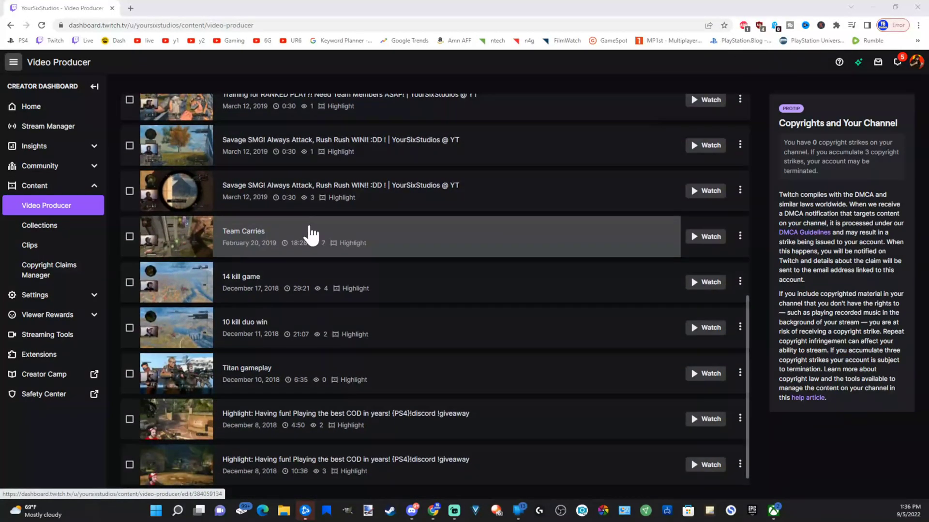
scroll(310, 242, down, 1)
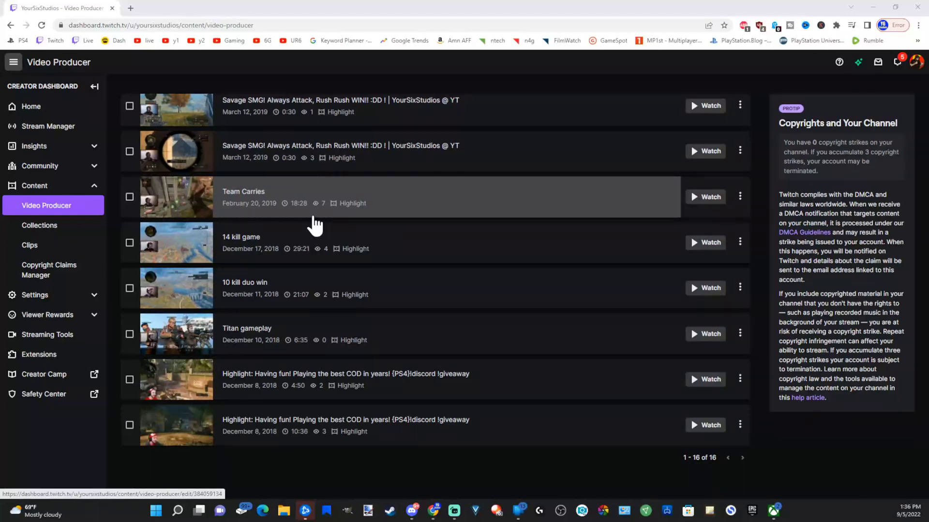
scroll(314, 225, up, 1)
scroll(314, 226, up, 1)
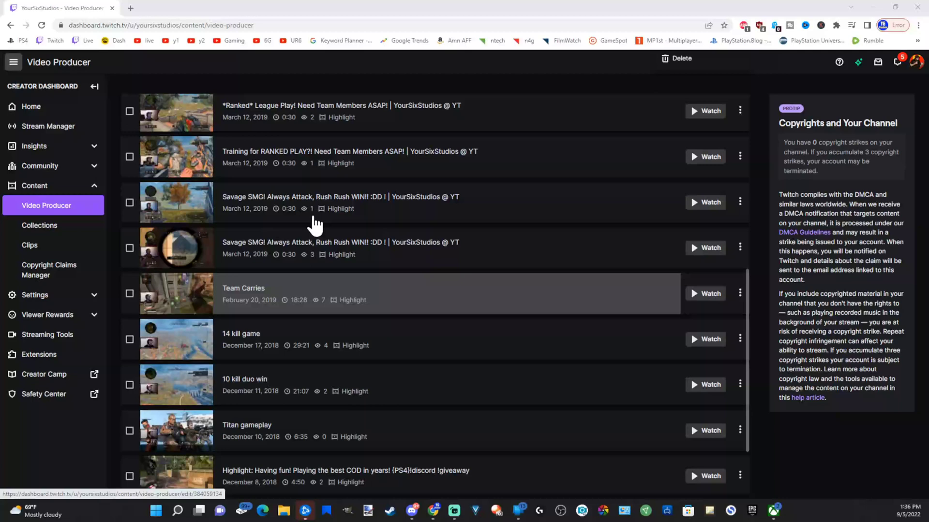
scroll(315, 225, up, 2)
scroll(313, 225, up, 1)
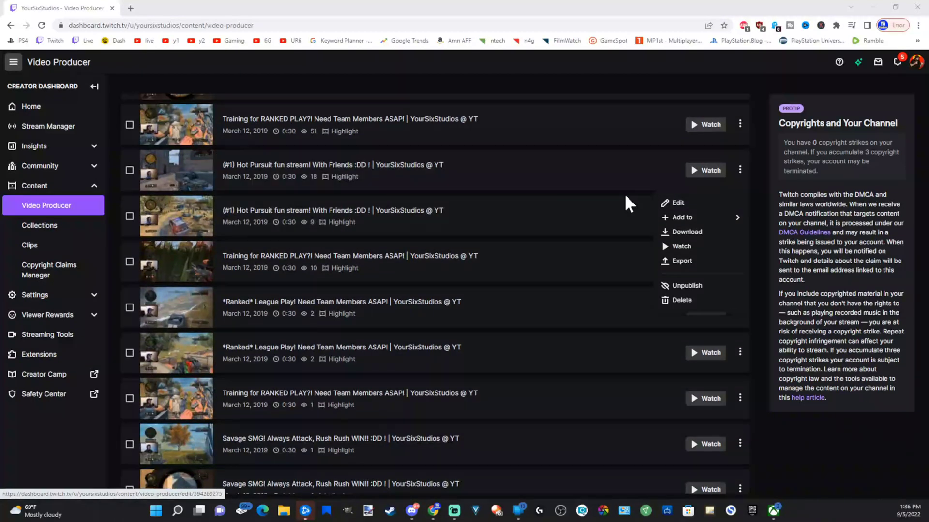
scroll(697, 228, up, 2)
- Dismiss the Hot Pursuit row's open three-dot menu in Video Producer
click(740, 270)
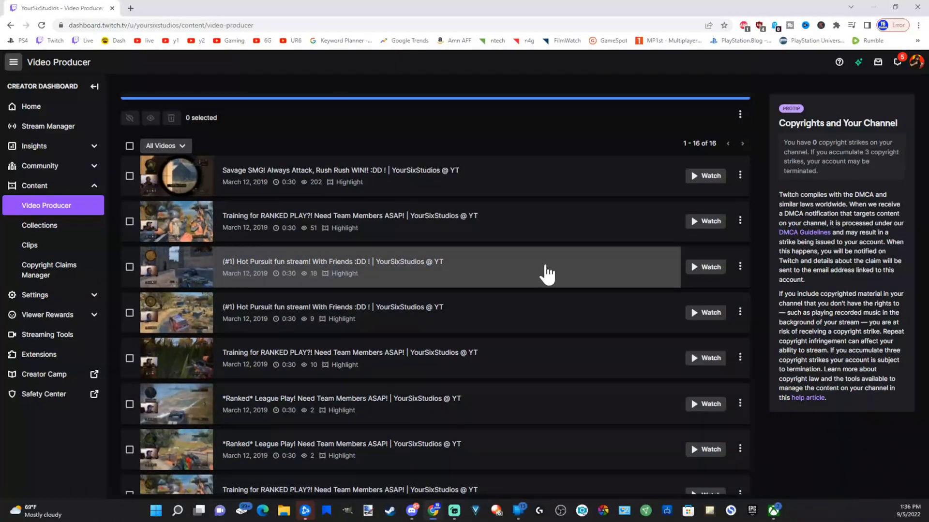
scroll(544, 265, up, 1)
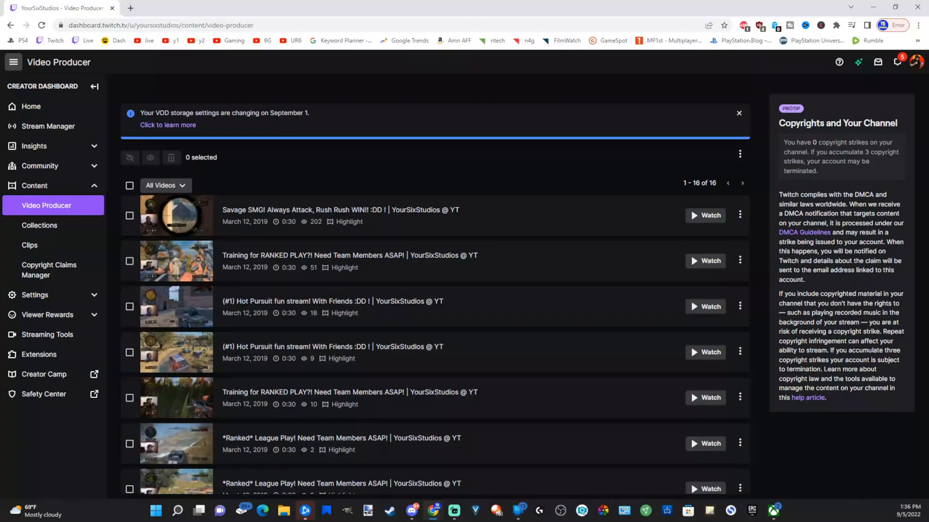